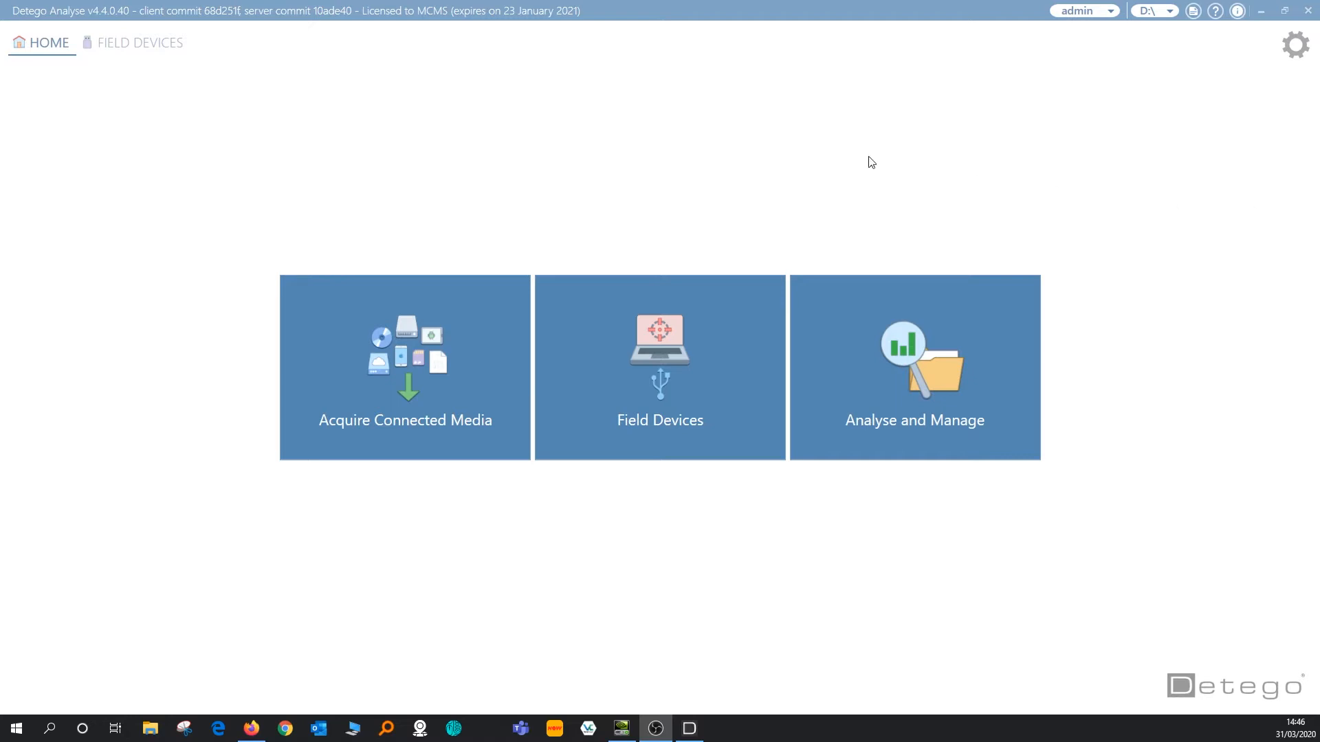
Step: Consult the built-in help topic on licensing a field device, including its video, and close the help
click(1215, 12)
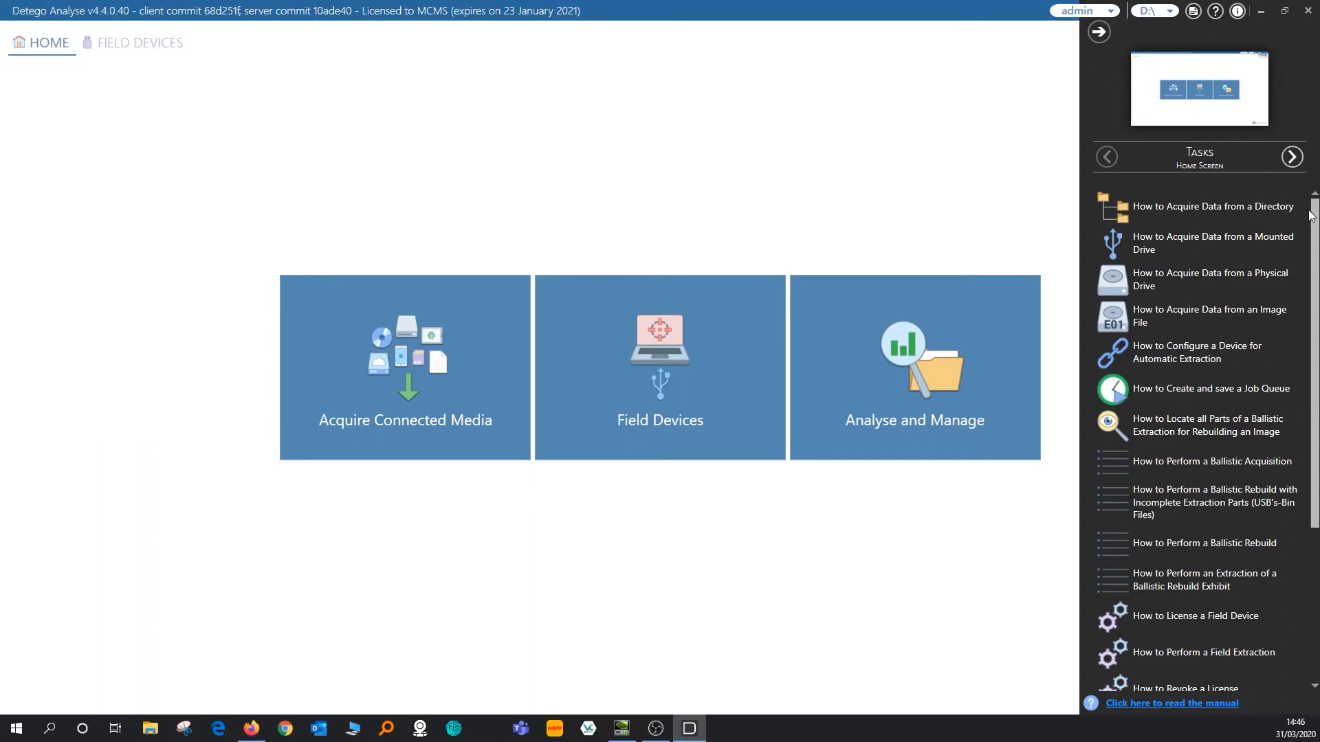
drag(1316, 208, 1318, 366)
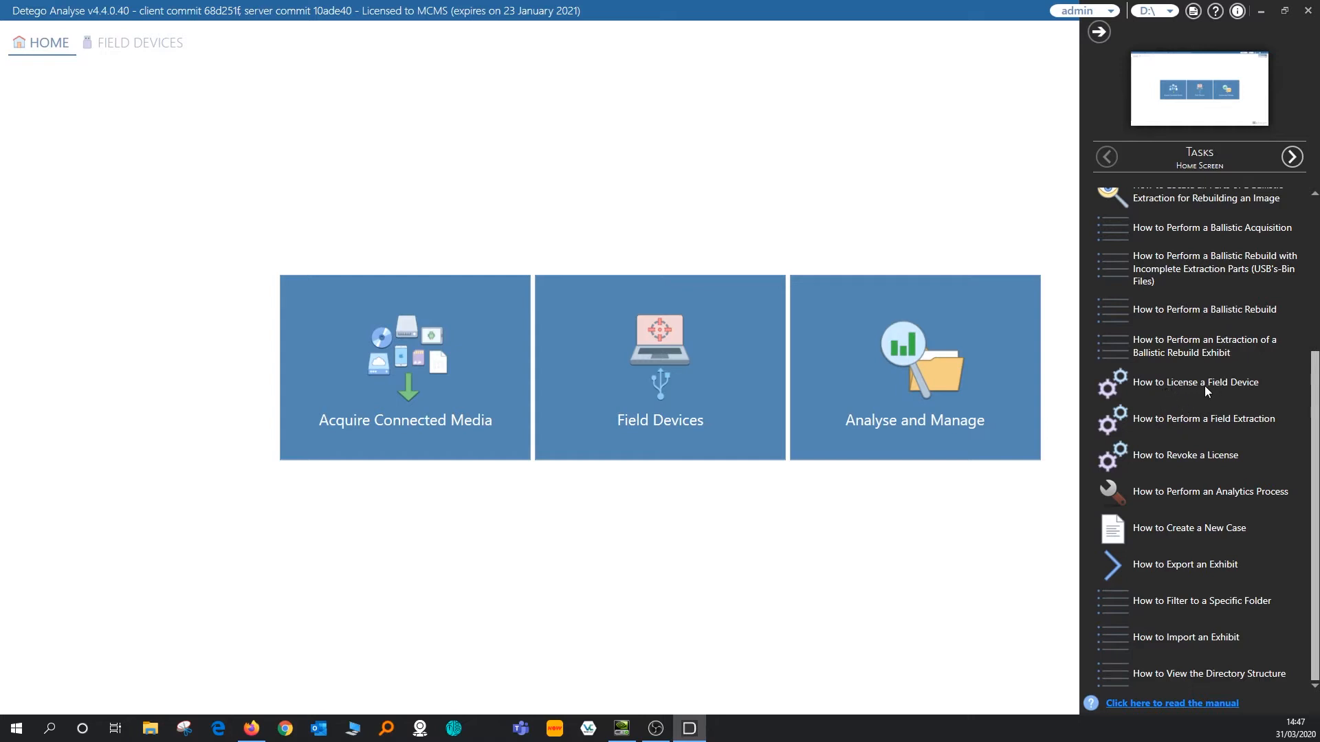
click(1146, 389)
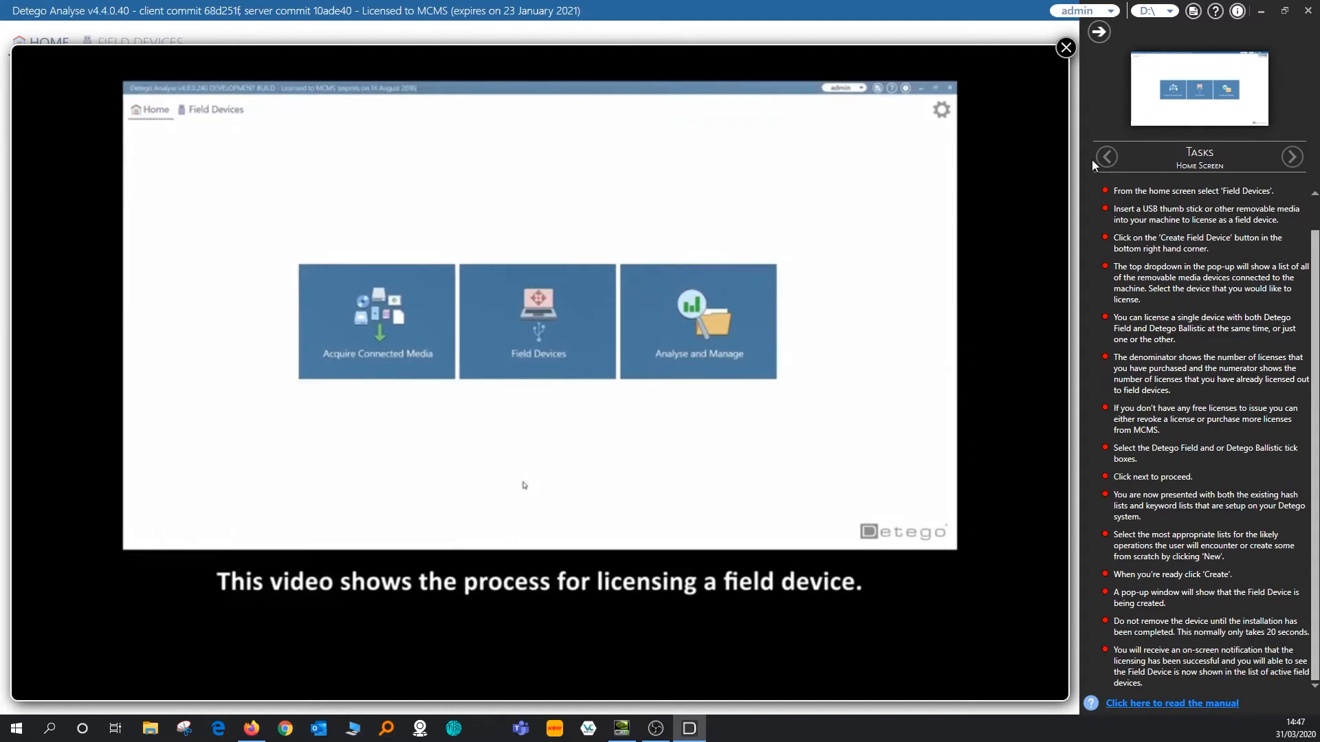
click(1065, 48)
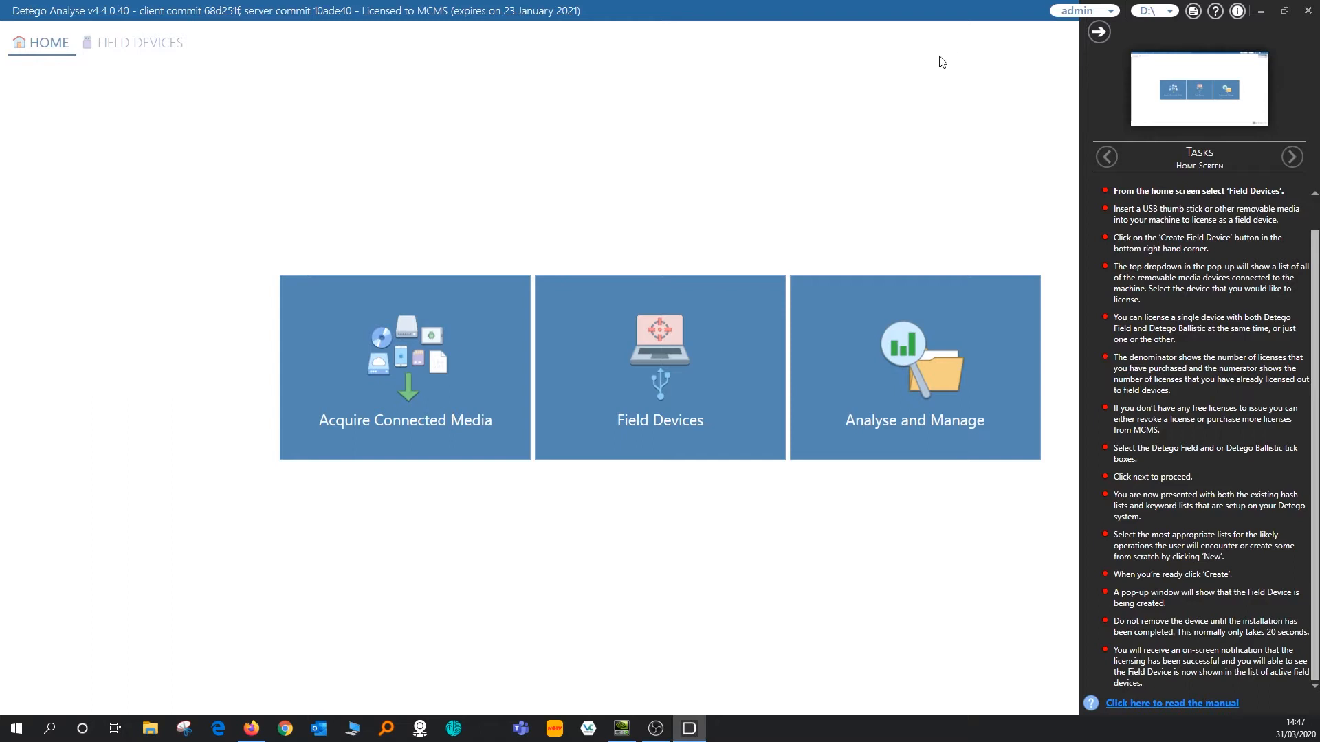
click(1098, 33)
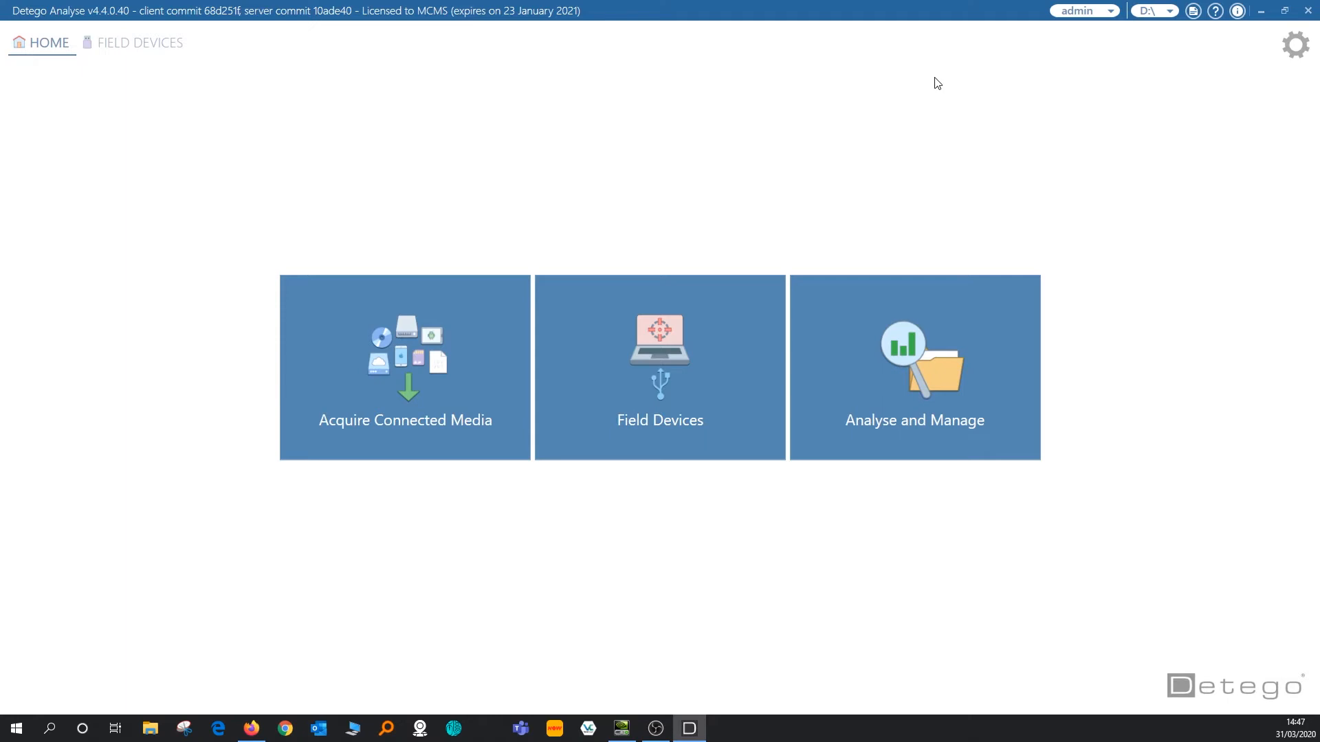
Step: Start creating a new Detego field device and choose the G:\ [EMPTY] drive as the device to license
click(723, 392)
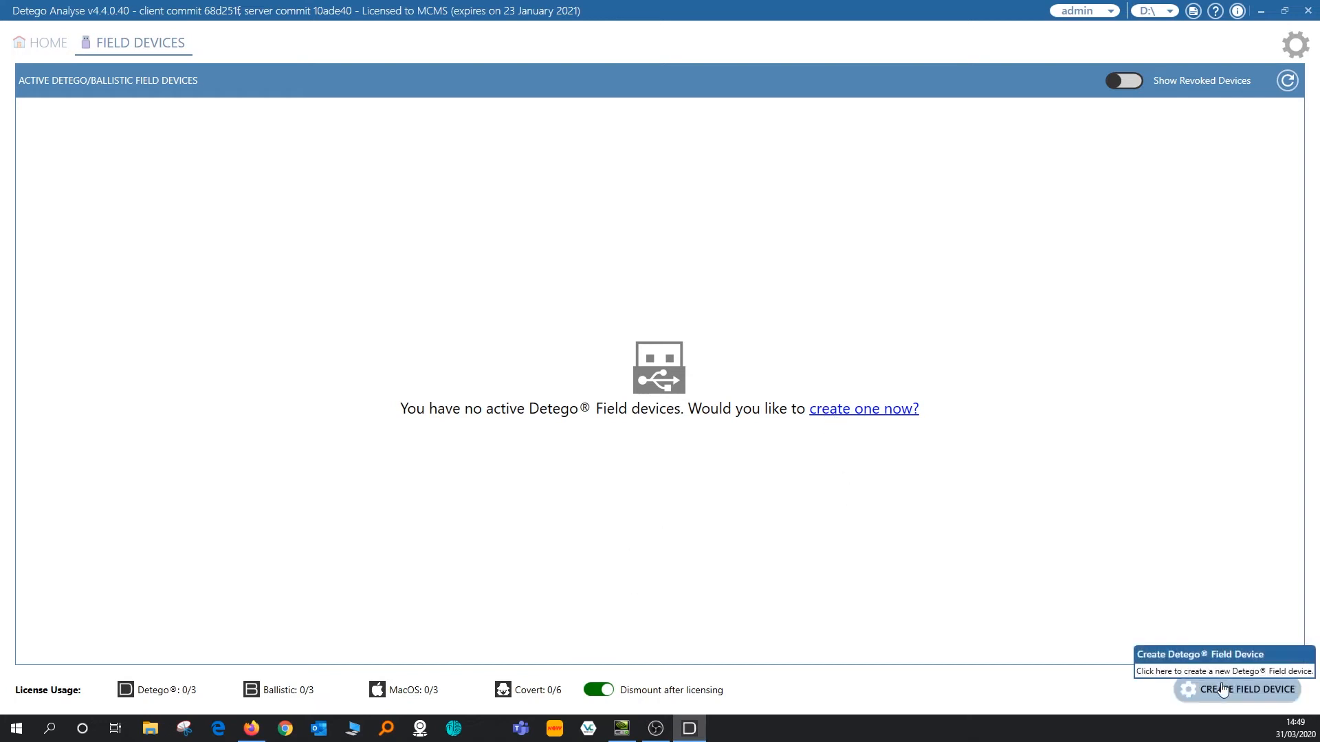
click(844, 412)
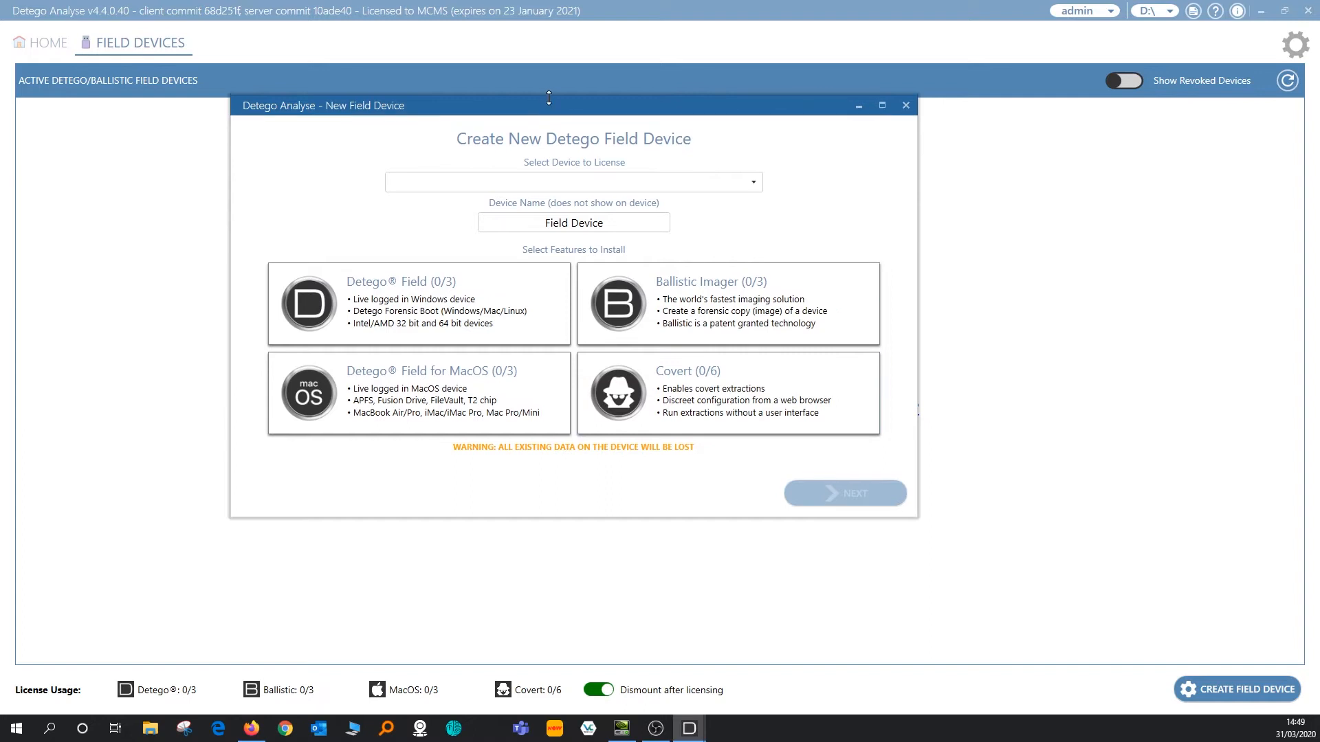
drag(549, 95, 607, 126)
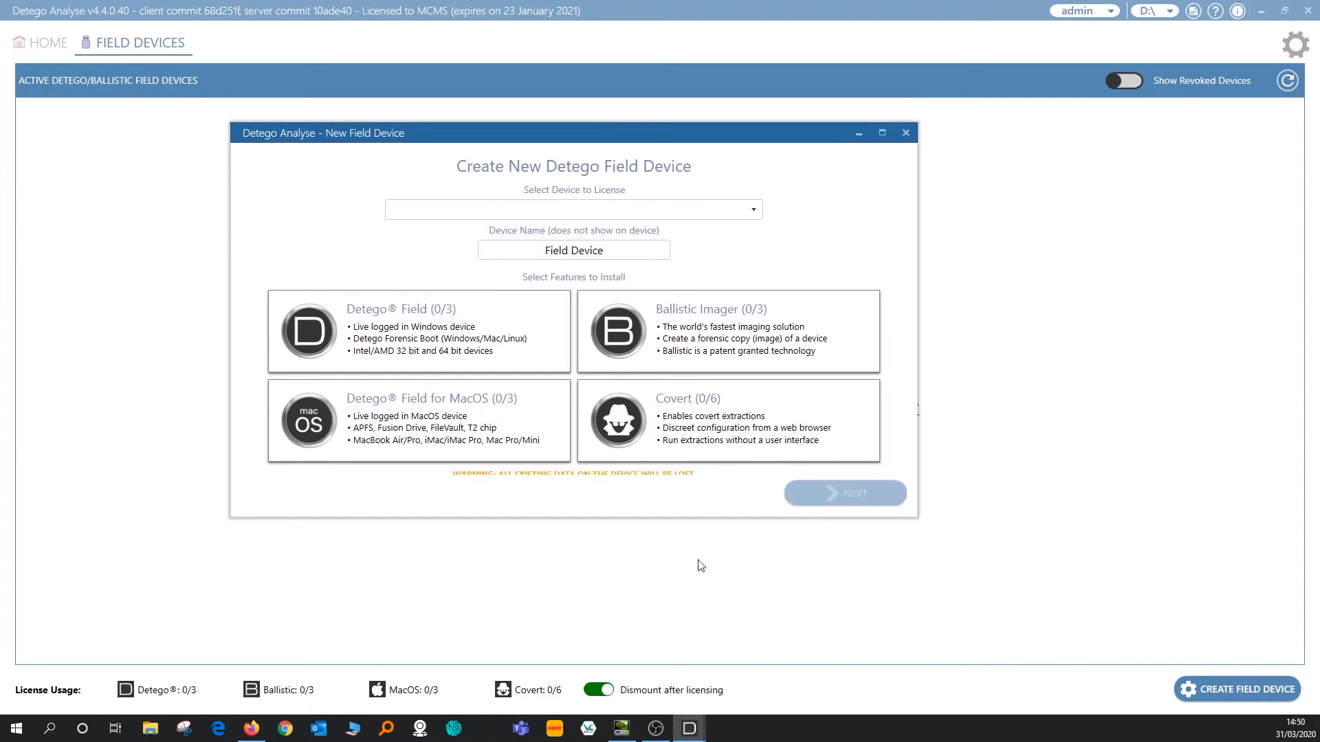
drag(680, 518, 688, 586)
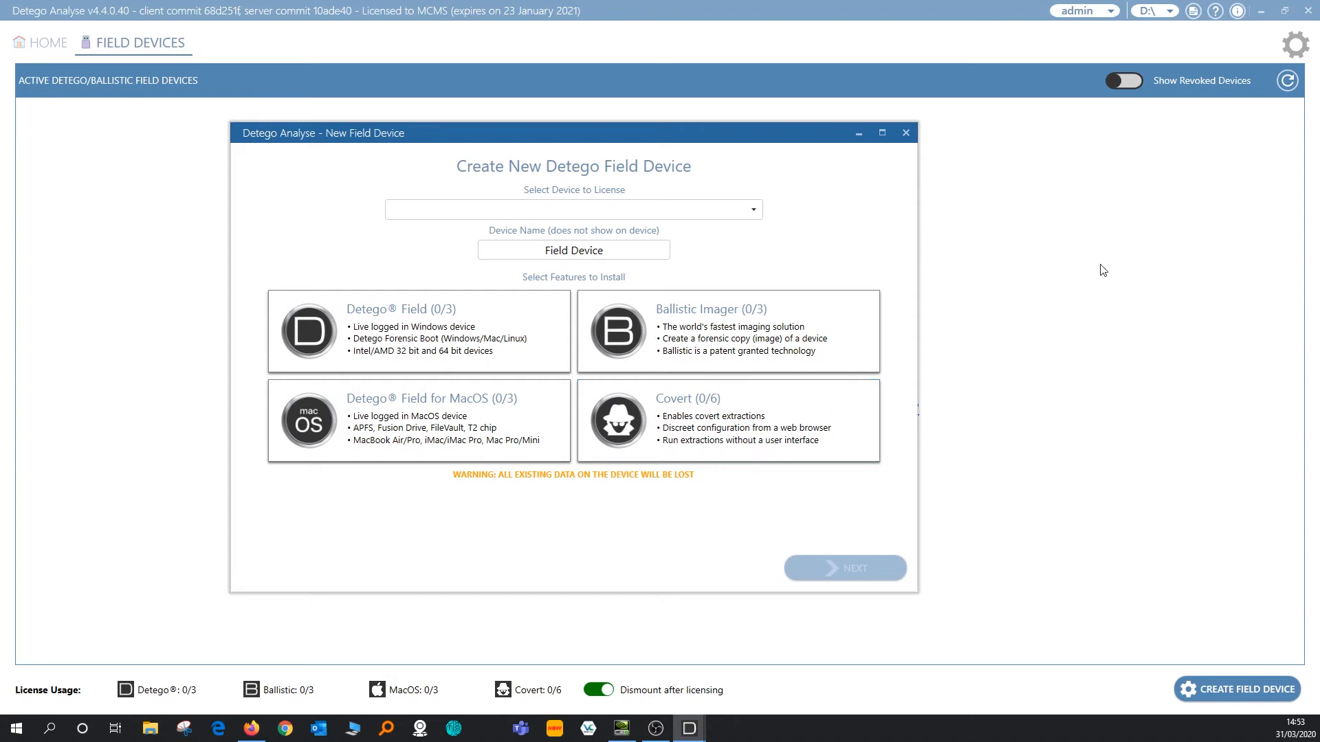
click(754, 212)
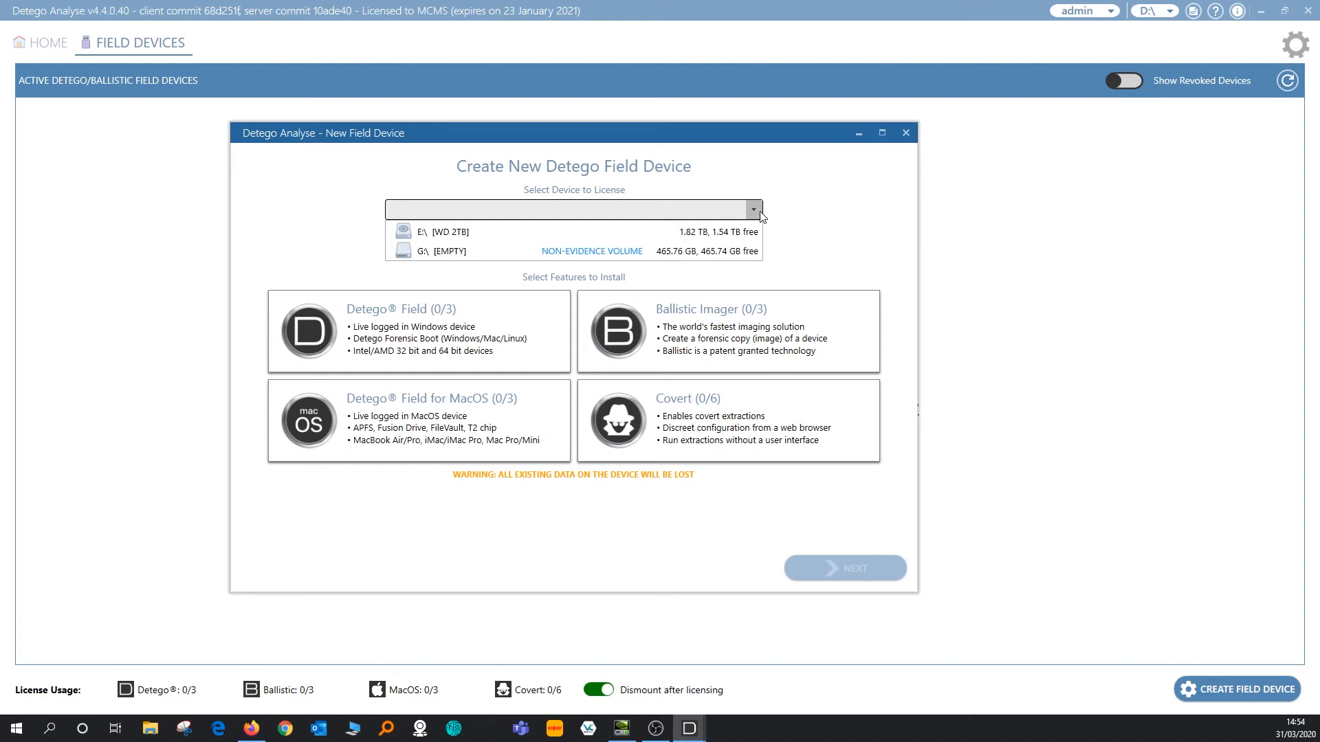
click(506, 248)
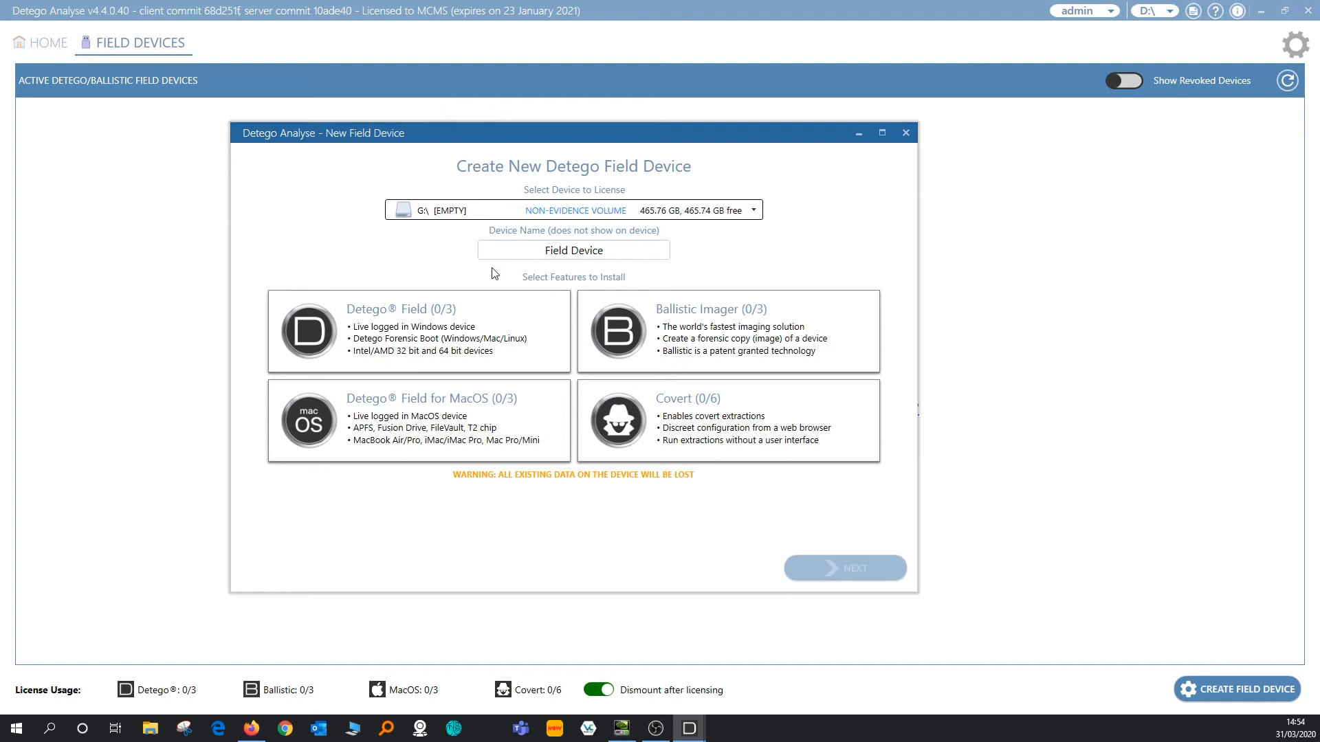
Step: Select the Detego Field, Ballistic Imager, Detego Field for MacOS and Covert features to install on the device
click(529, 329)
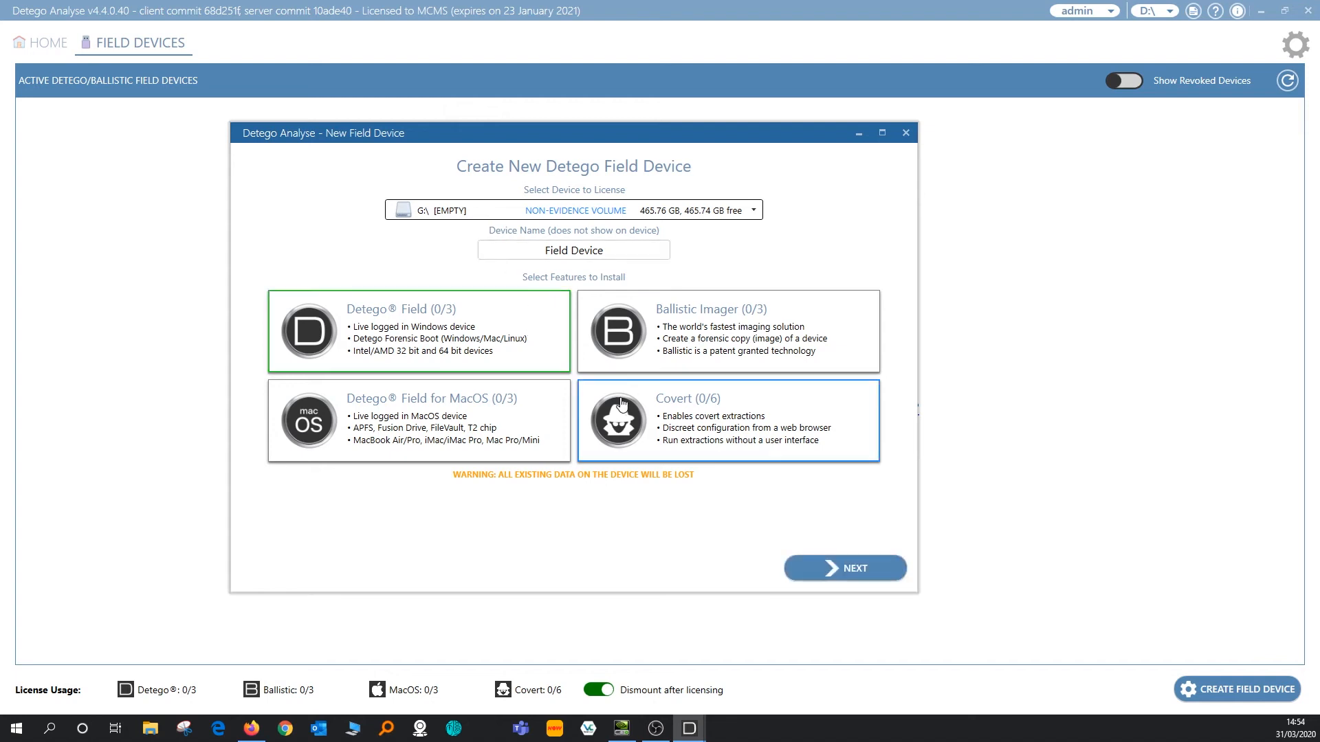
click(844, 344)
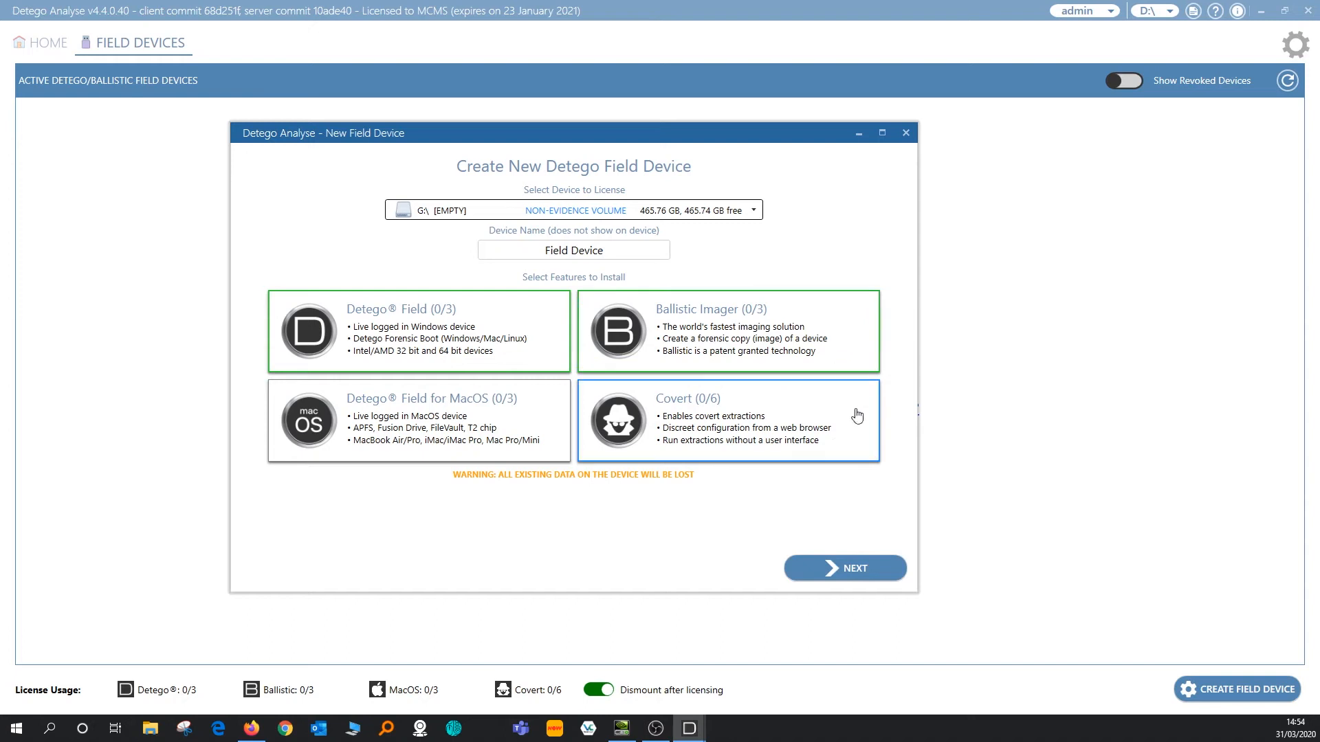
click(505, 419)
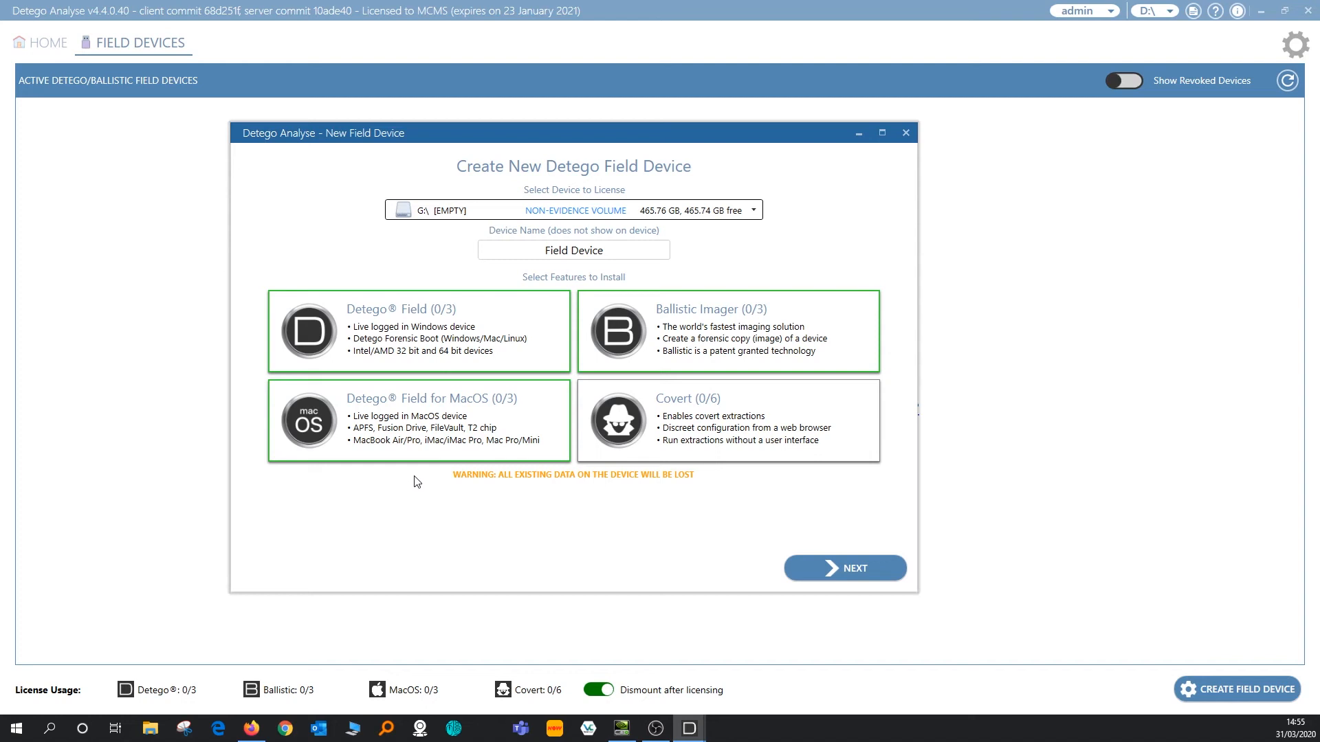
click(783, 435)
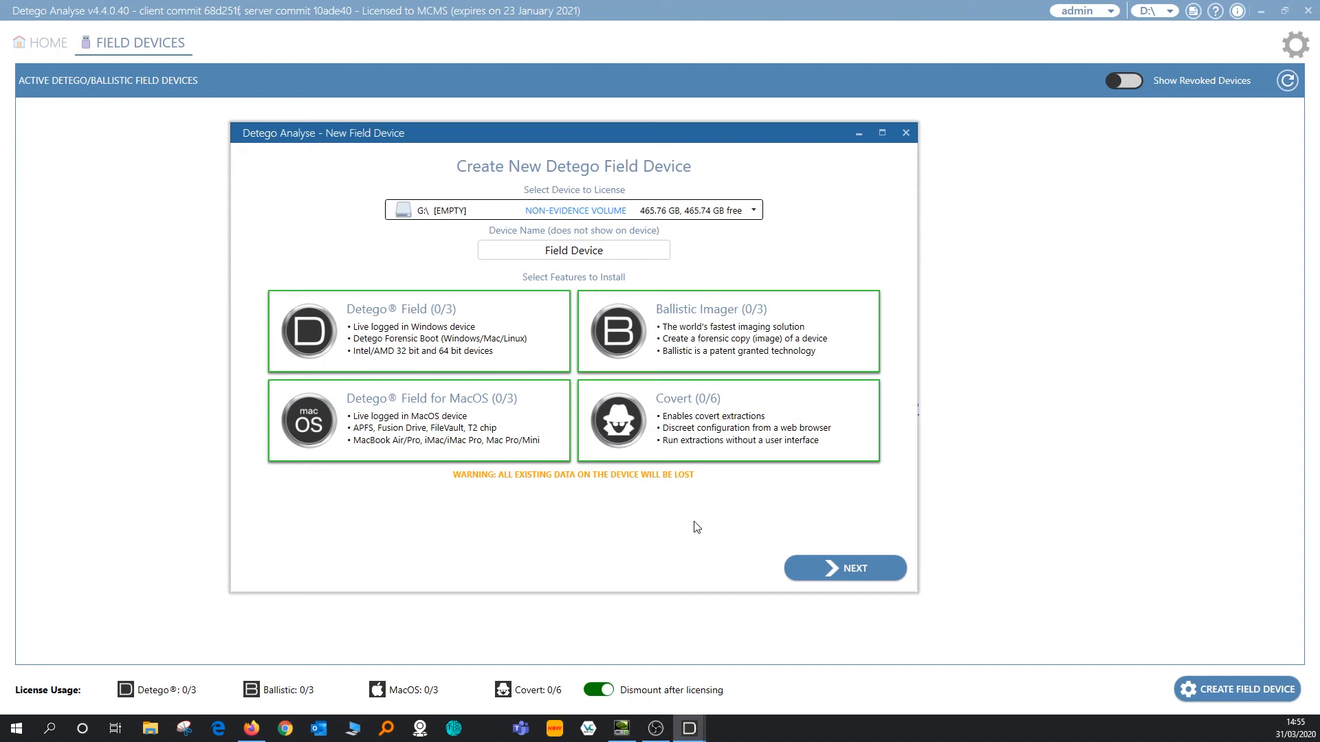
Step: Proceed without adding a boot partition and enlarge the New Field Device window on the hashlist and keyword list page
click(840, 576)
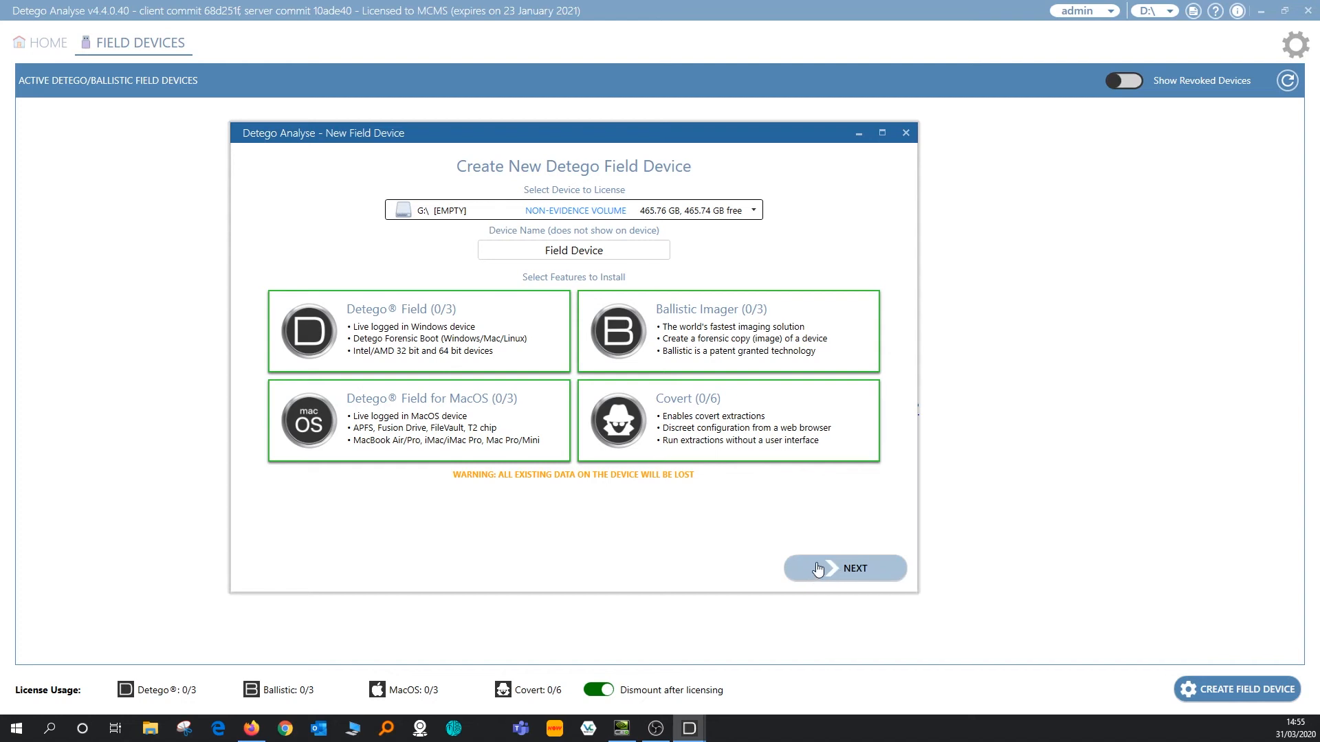
click(818, 569)
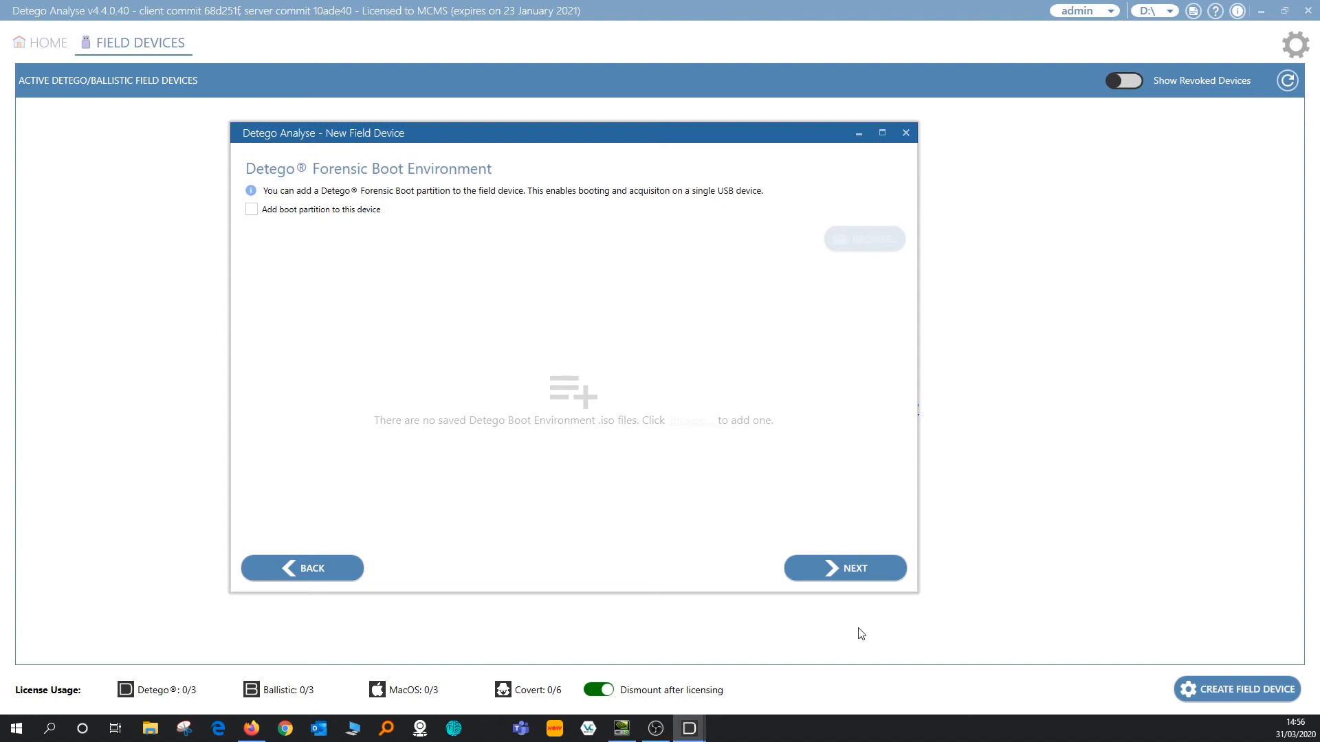
click(840, 576)
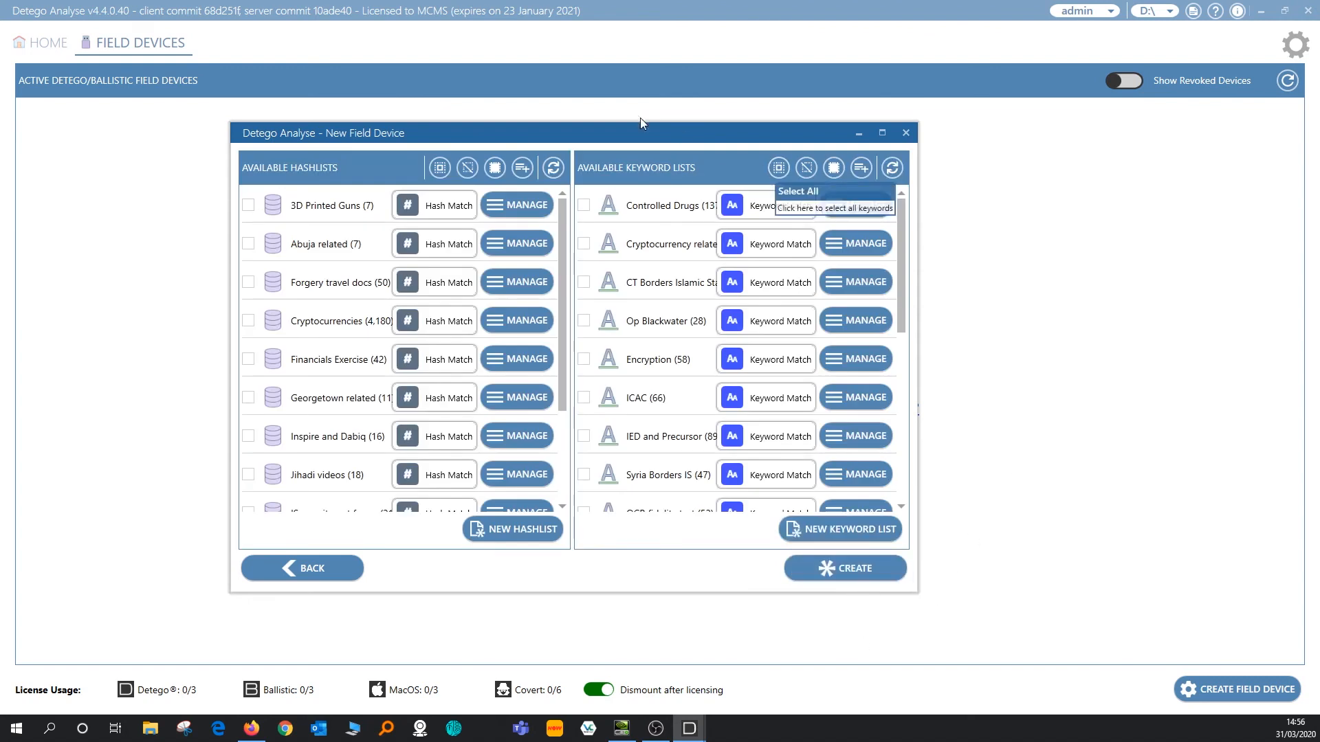
drag(635, 130, 642, 125)
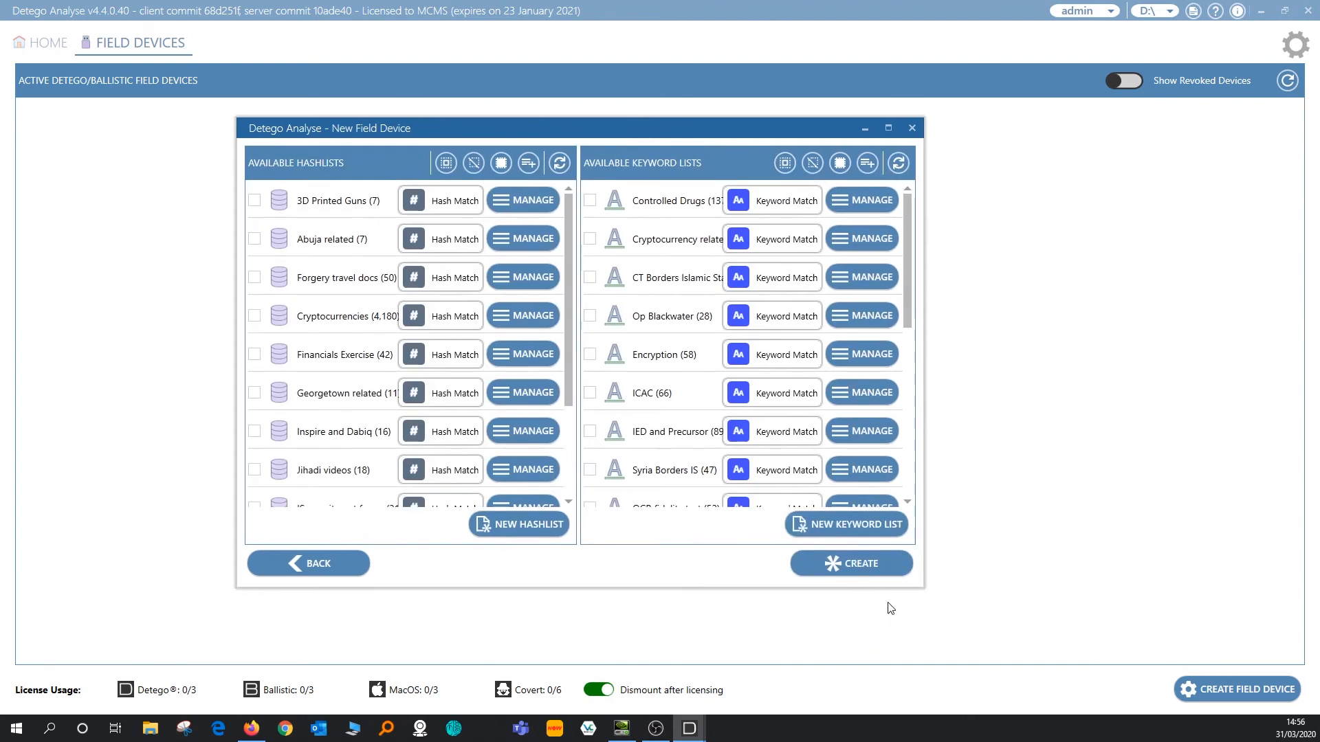
drag(923, 588, 1015, 676)
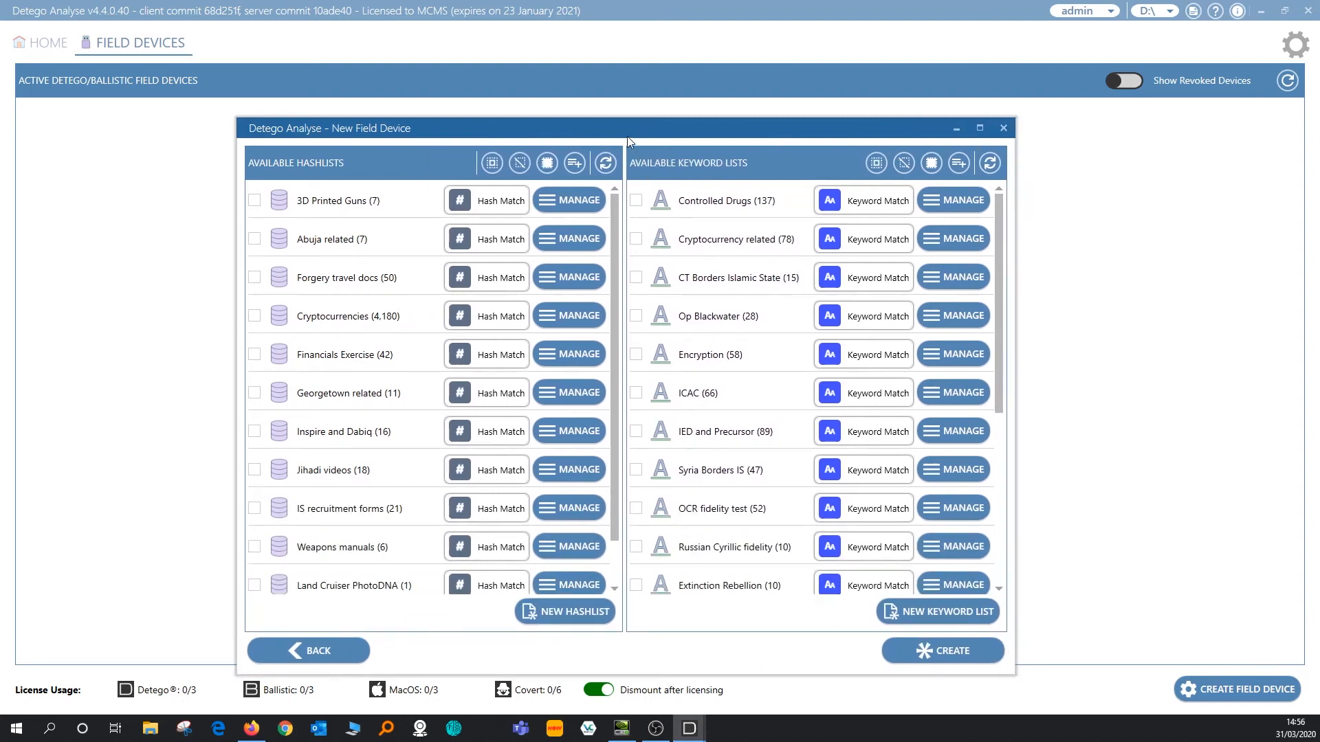
drag(628, 128, 628, 121)
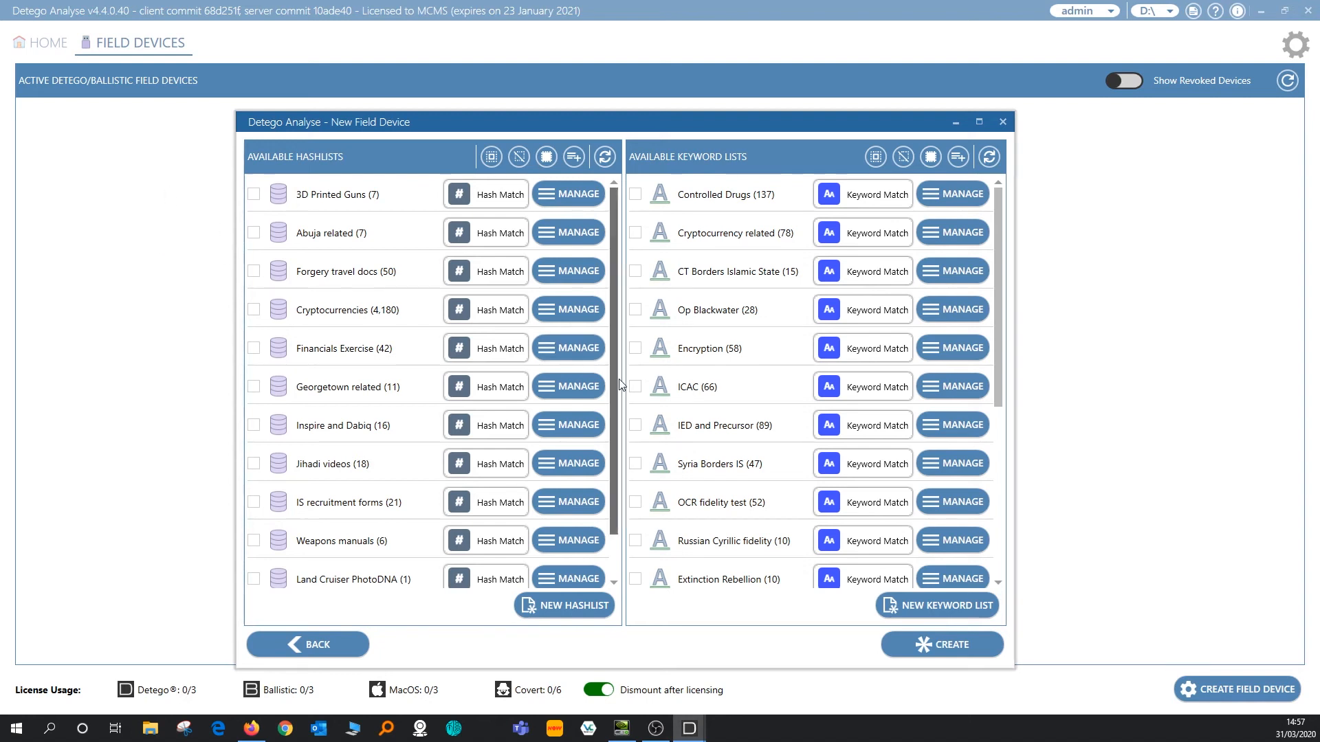
Step: Tick the hashlists 3D Printed Guns, Forgery travel docs, Cryptocurrencies, Jihadi videos and IS recruitment forms, and clear the hashlist selection
scroll(619, 472, down, 2)
drag(624, 468, 611, 292)
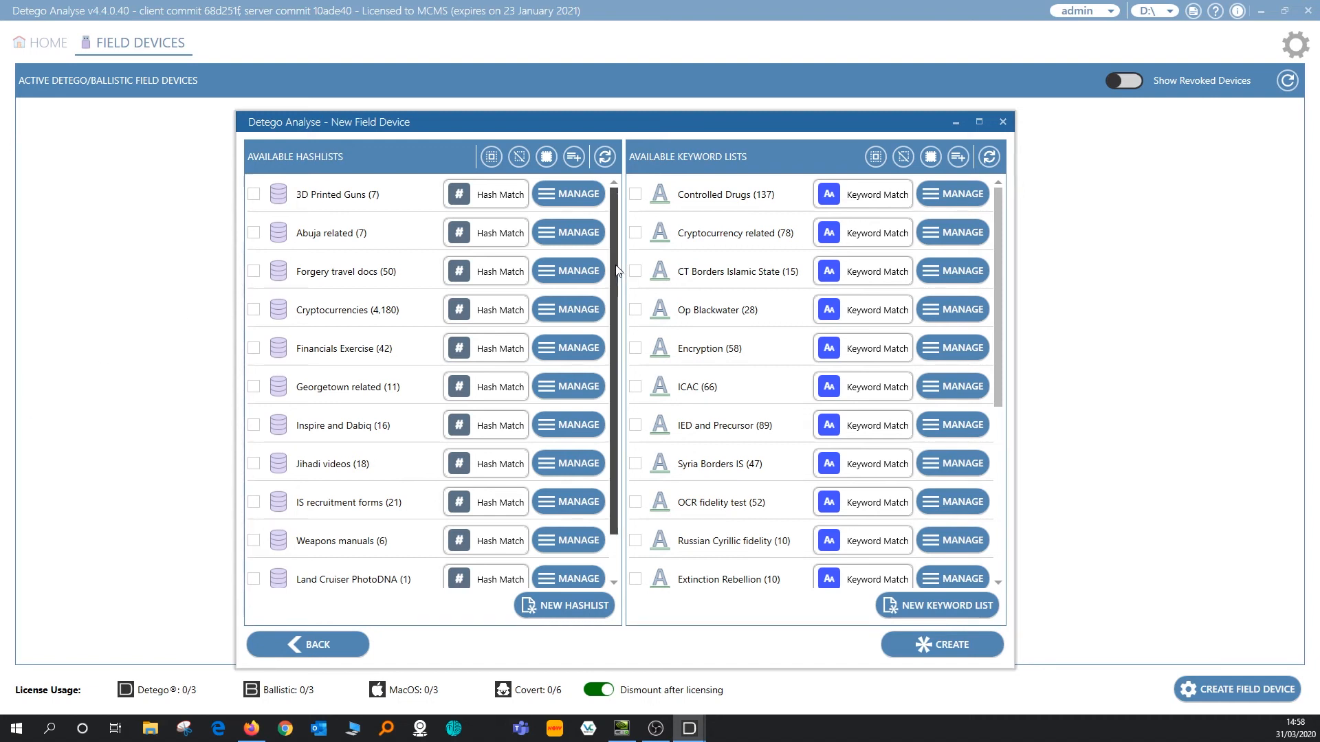
scroll(616, 316, down, 1)
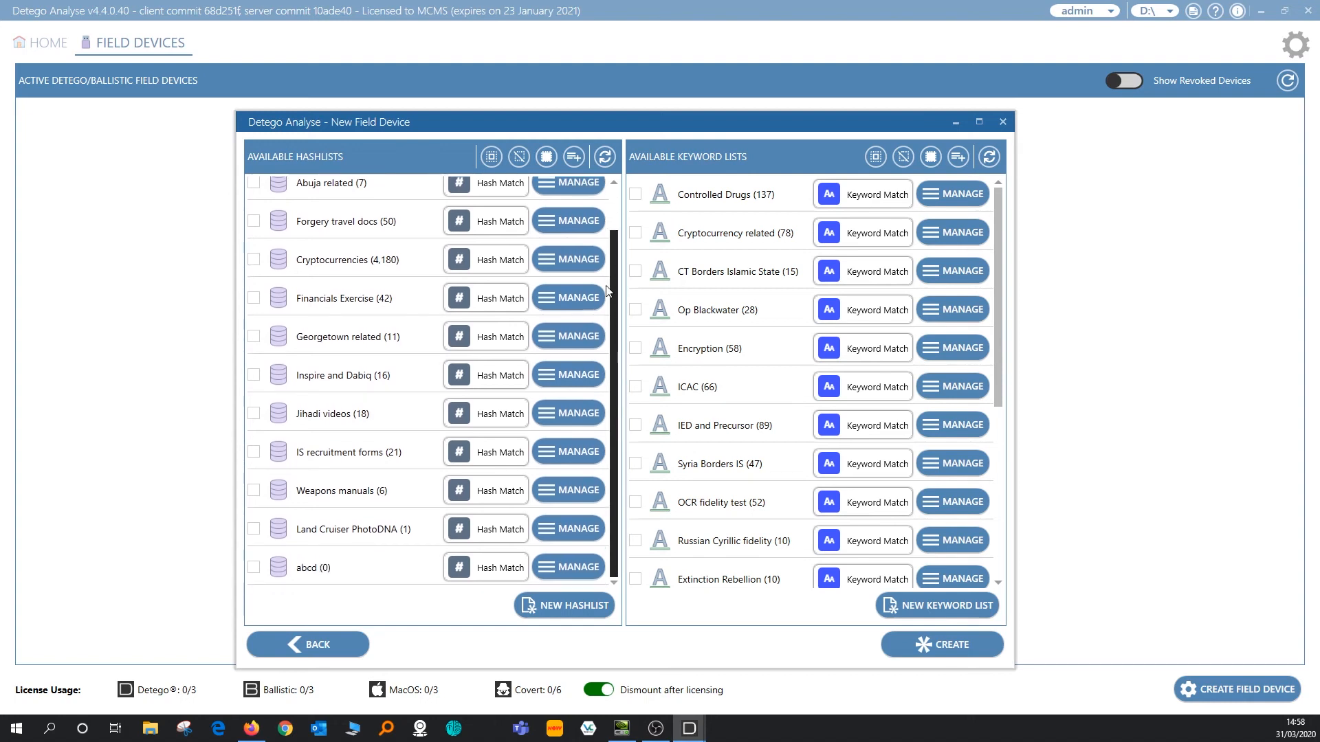
scroll(608, 292, up, 1)
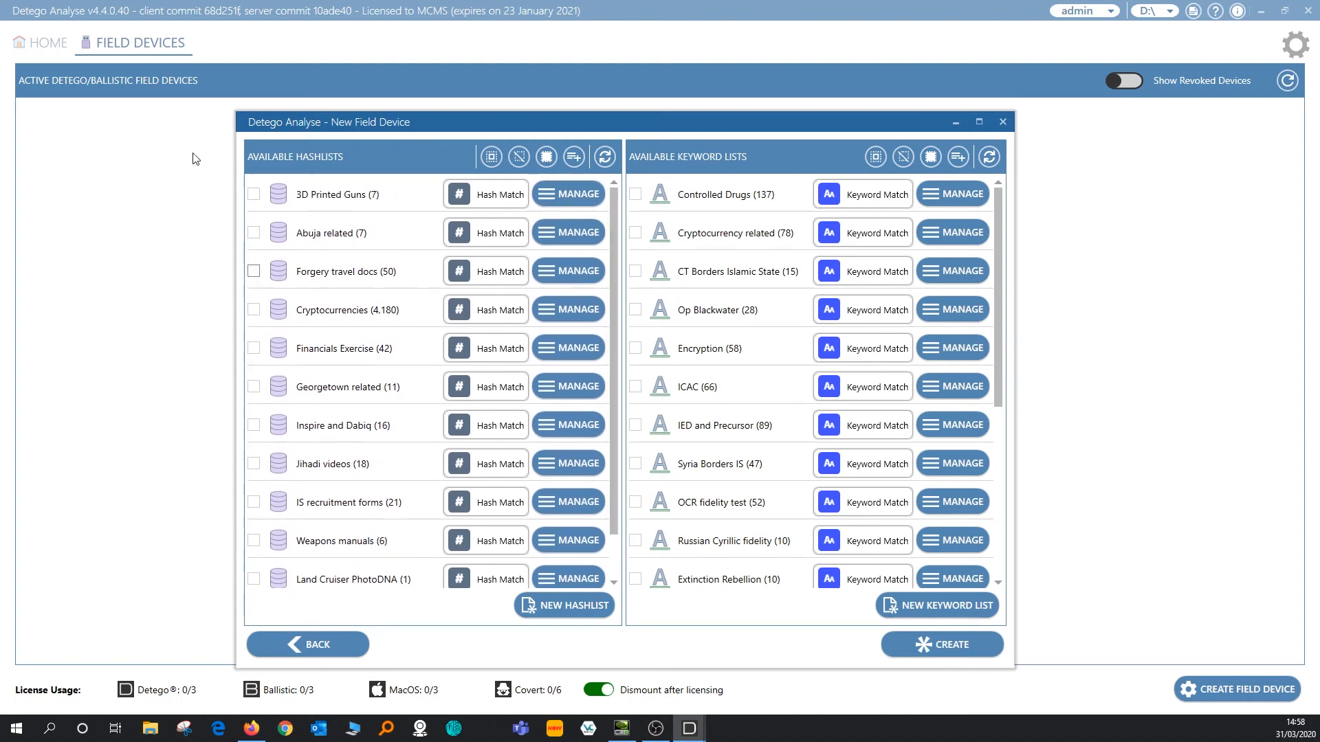
click(253, 195)
click(253, 270)
click(253, 311)
click(254, 464)
click(253, 502)
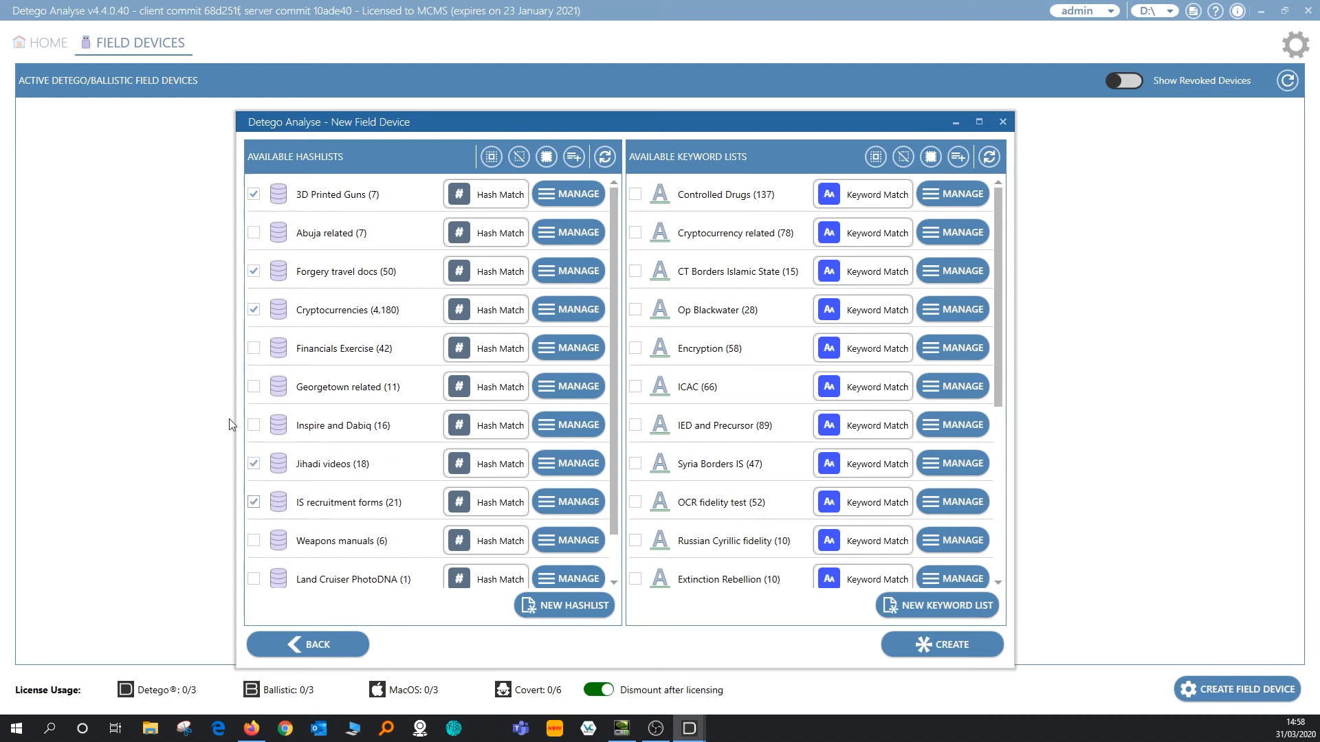
click(520, 157)
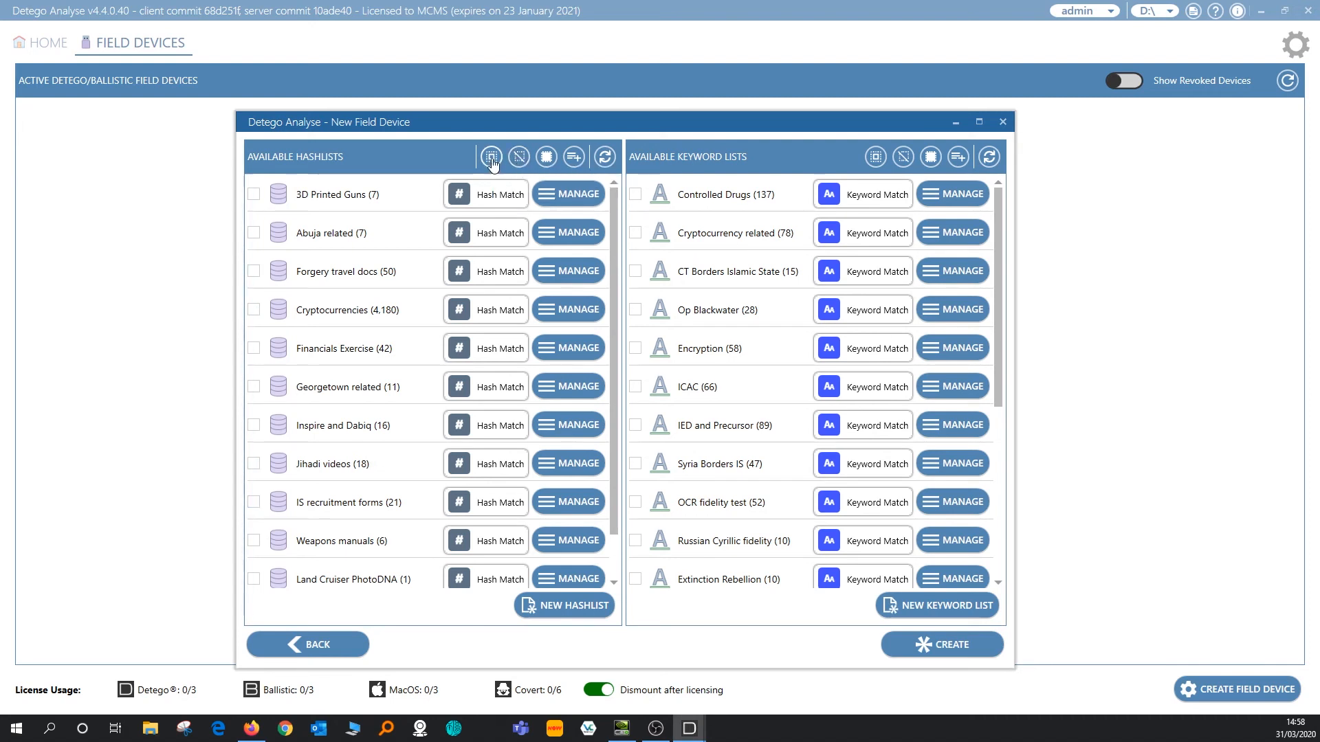
Step: Try the bulk selection options on the hashlists, individually ticking 3D Printed Guns, Cryptocurrencies, Financials Exercise, and Inspire and Dabiq
click(492, 160)
click(517, 157)
click(254, 194)
click(253, 309)
click(253, 348)
click(254, 425)
click(548, 156)
Step: Select all available hashlists and all available keyword lists for the field device
click(493, 157)
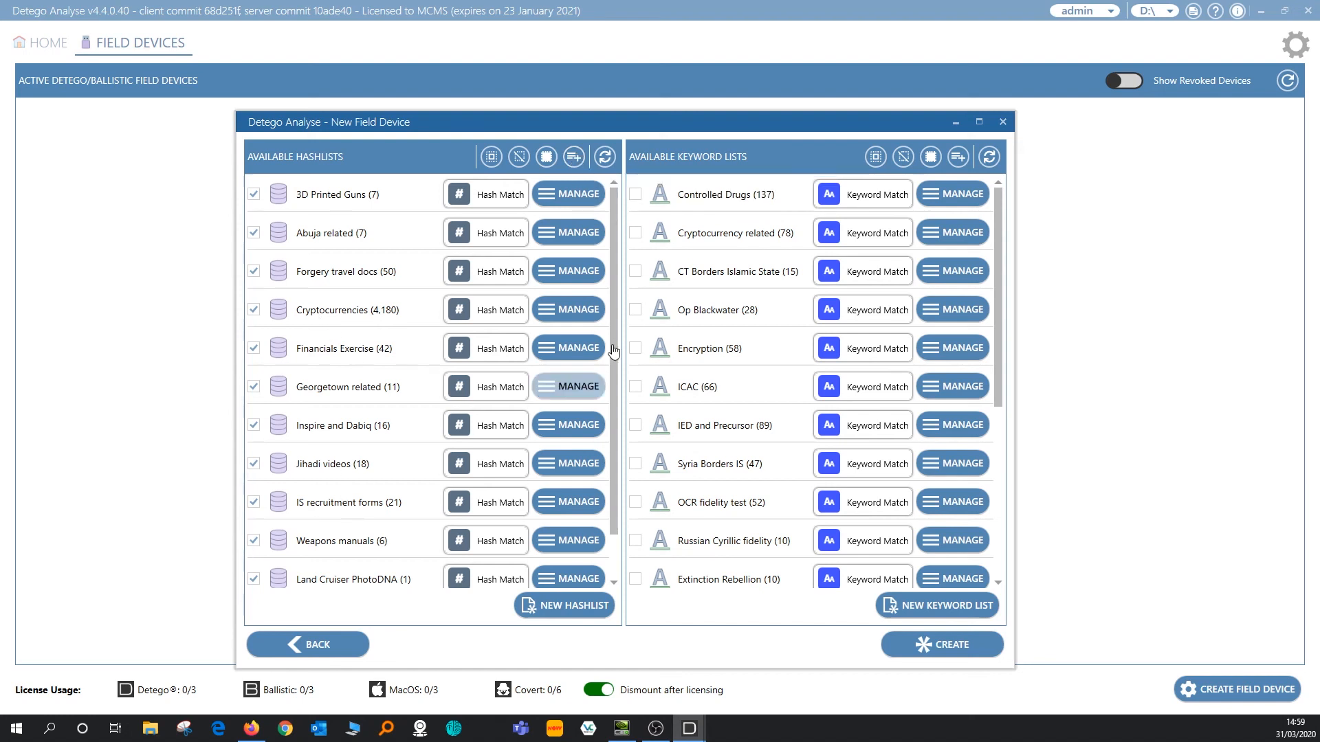
scroll(617, 316, down, 2)
scroll(523, 309, up, 2)
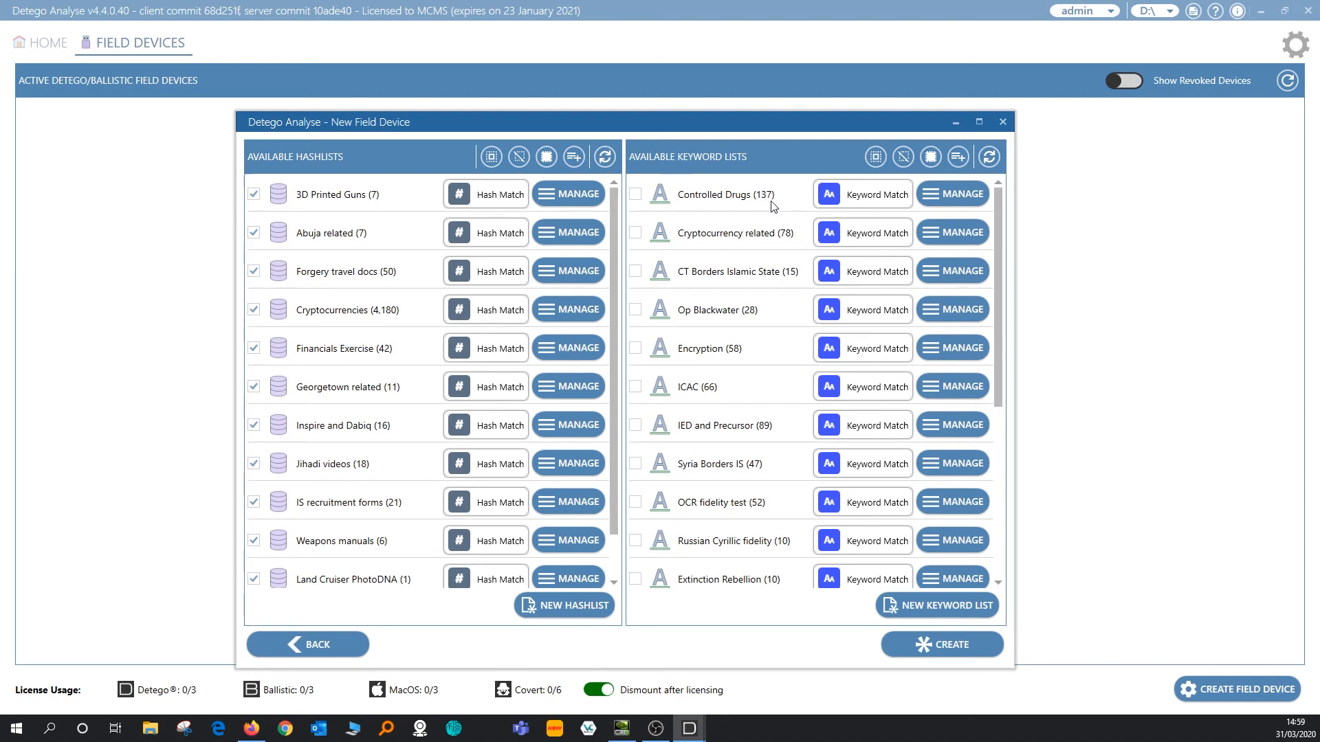
click(875, 157)
drag(998, 202, 1058, 177)
Step: Look at the management options of the Controlled Drugs keyword list without choosing one, and create the field device
click(948, 198)
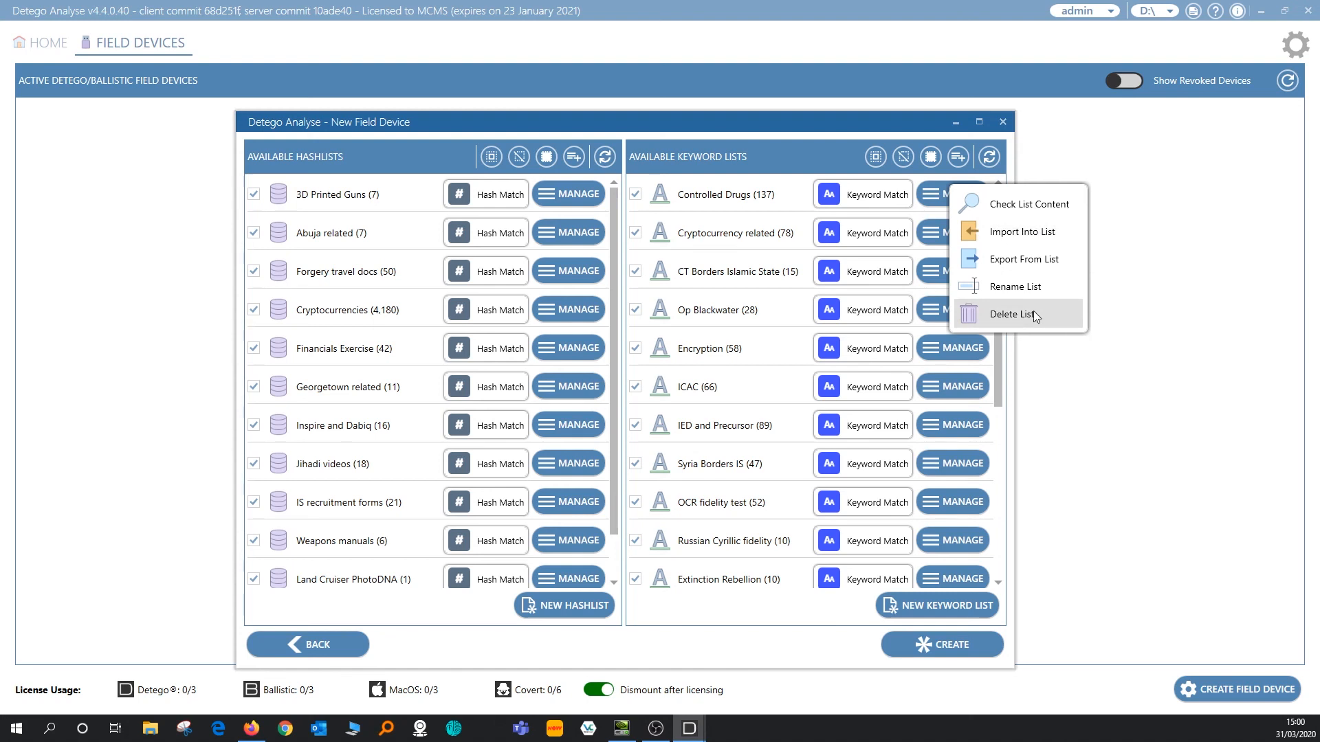
click(1153, 269)
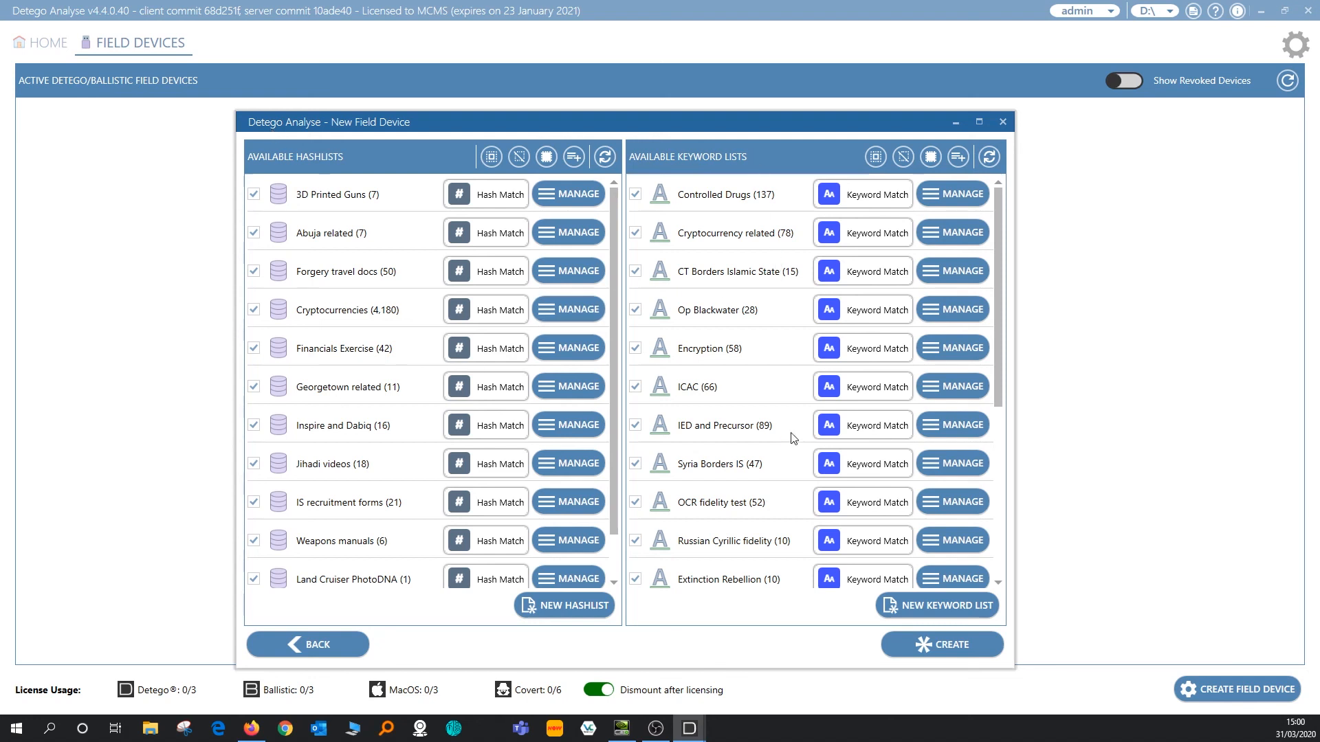
click(945, 646)
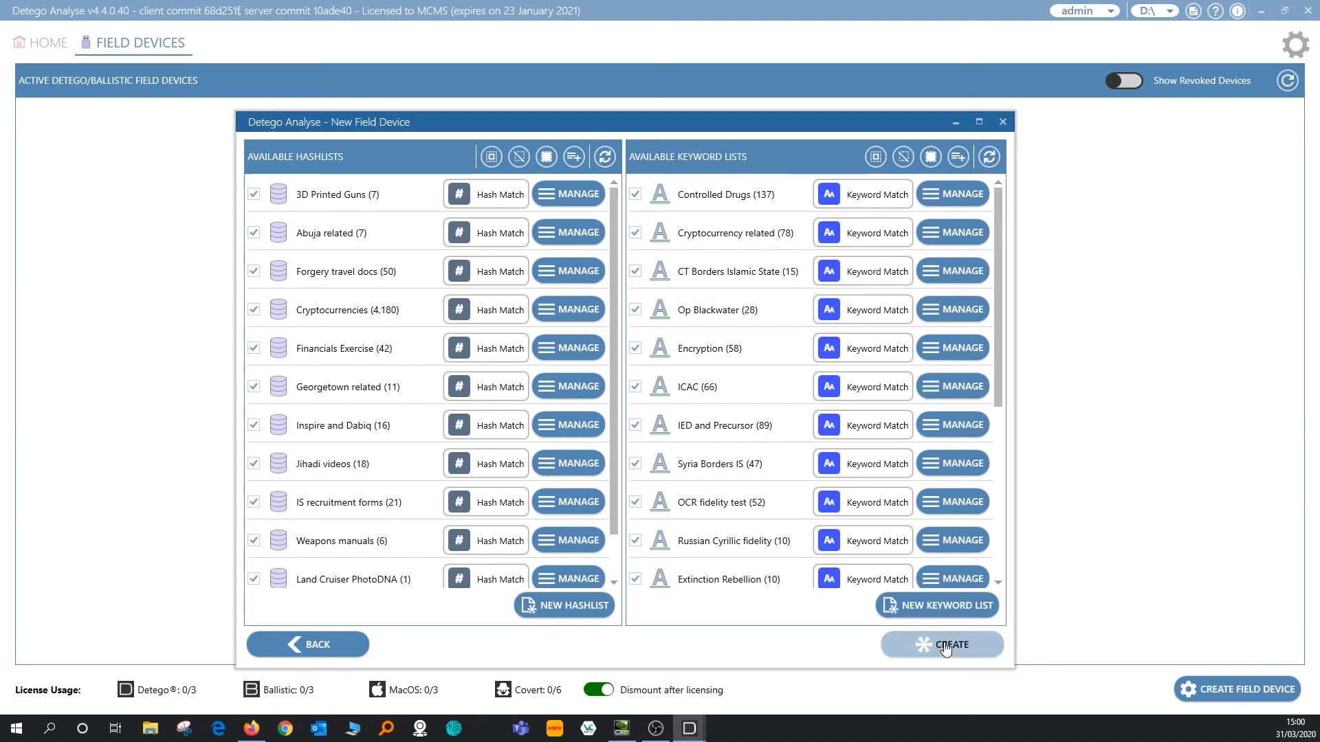